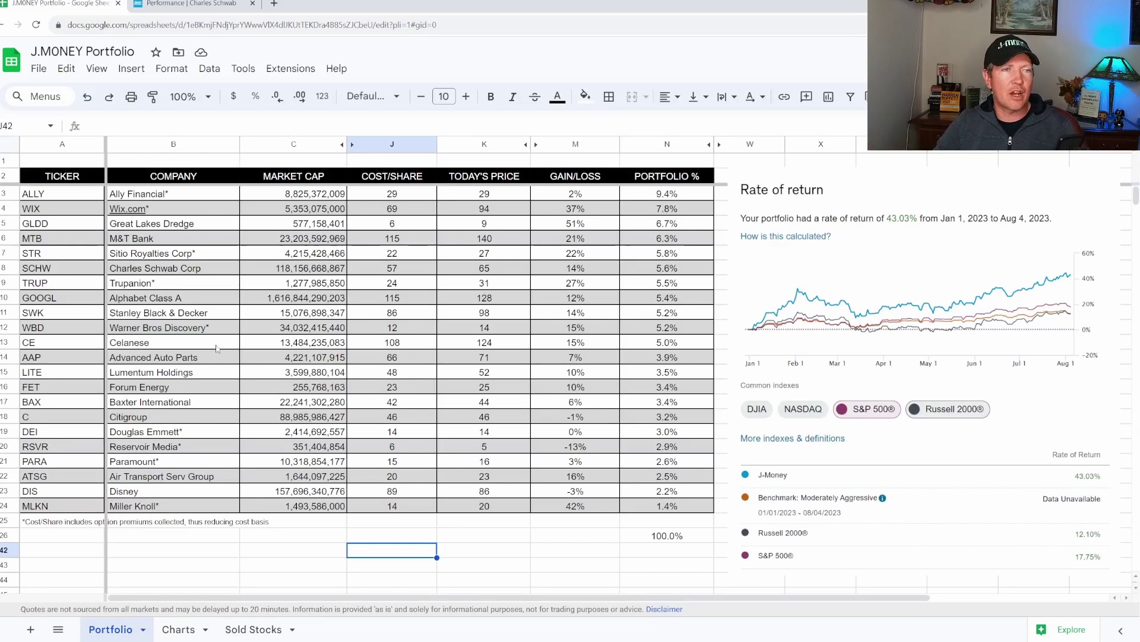
Point out the ALLY, WIX, GLDD and MTB holdings in the portfolio
{"action": "left_click", "coordinate": [47, 197]}
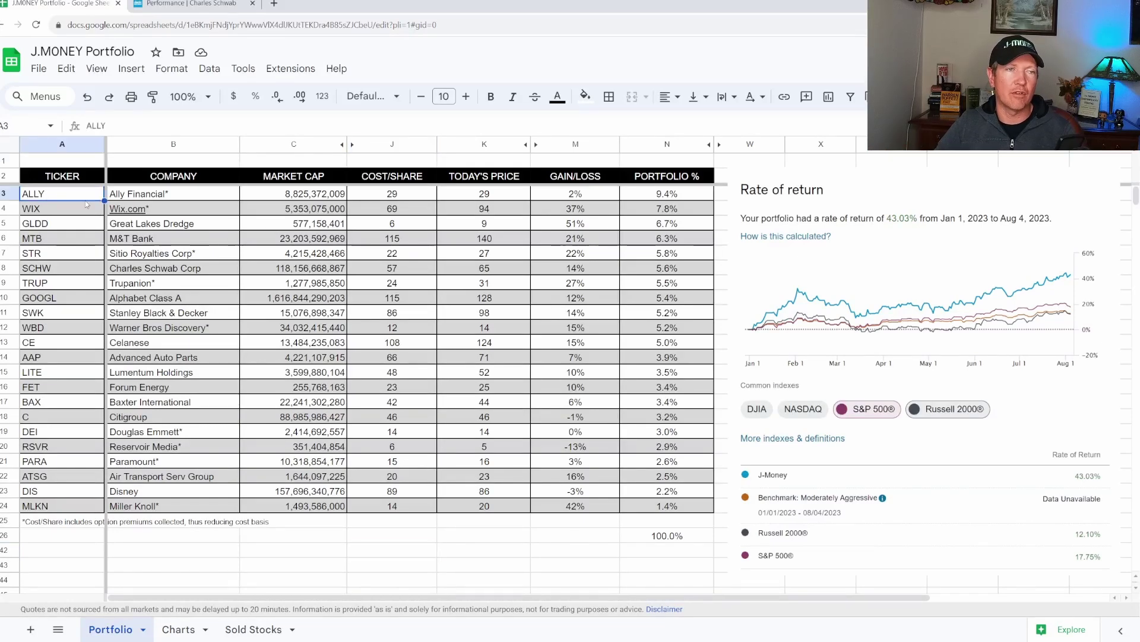
{"action": "left_click", "coordinate": [67, 214]}
{"action": "left_click", "coordinate": [50, 224]}
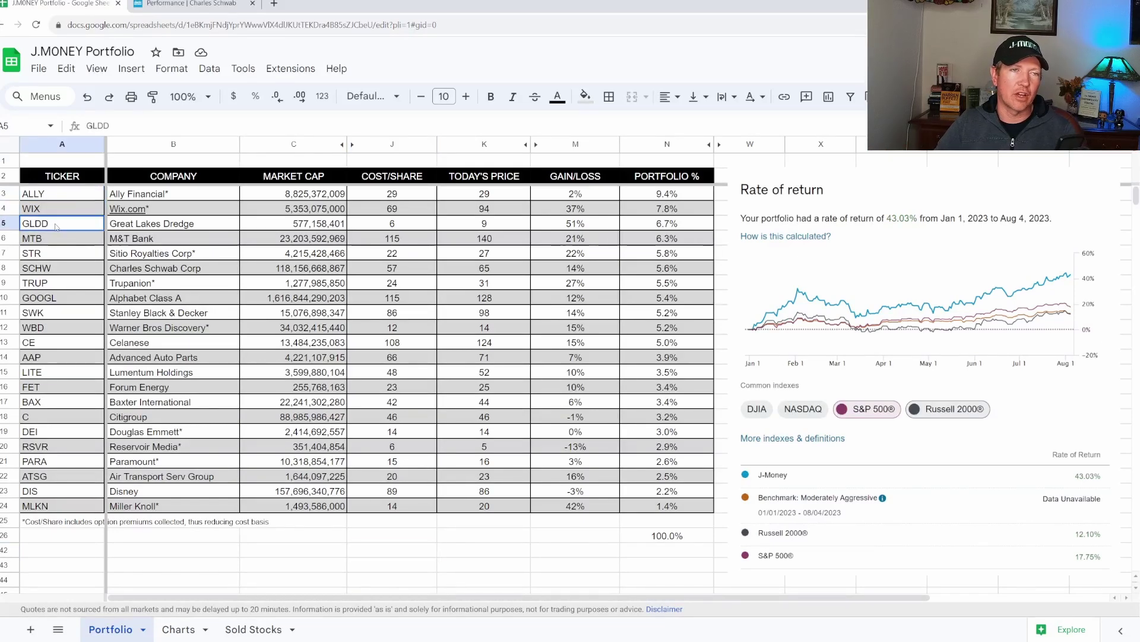
{"action": "left_click", "coordinate": [63, 245]}
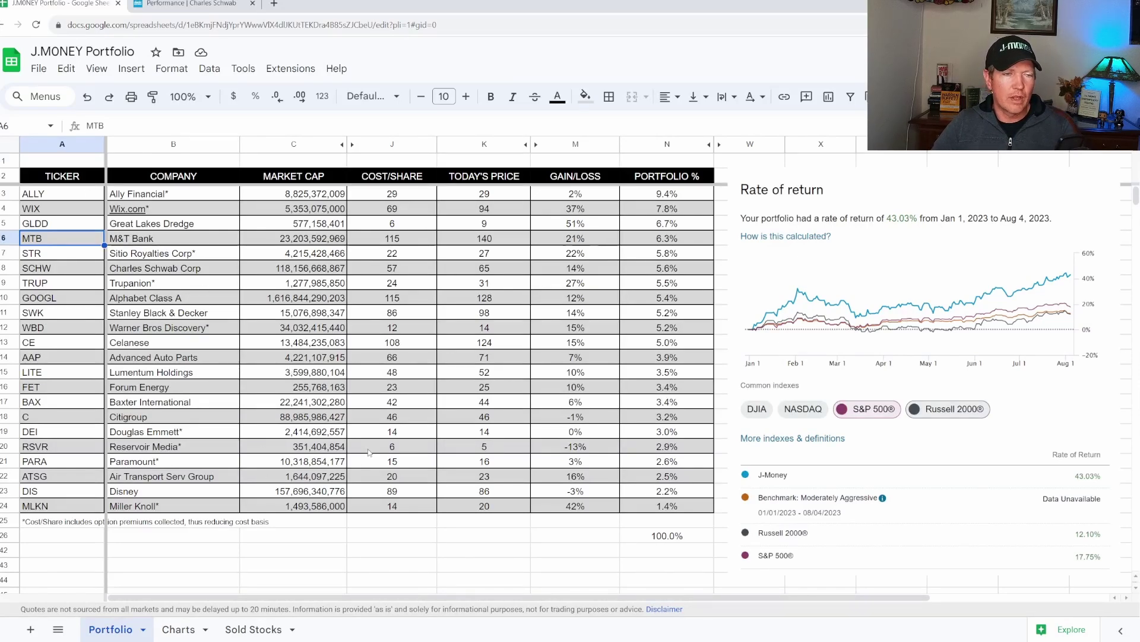
Highlight the ATSG row, check its gain/loss formula, then highlight the MLKN and PARA rows
{"action": "left_click", "coordinate": [68, 476]}
{"action": "left_click_drag", "start_coordinate": [69, 476], "coordinate": [648, 477]}
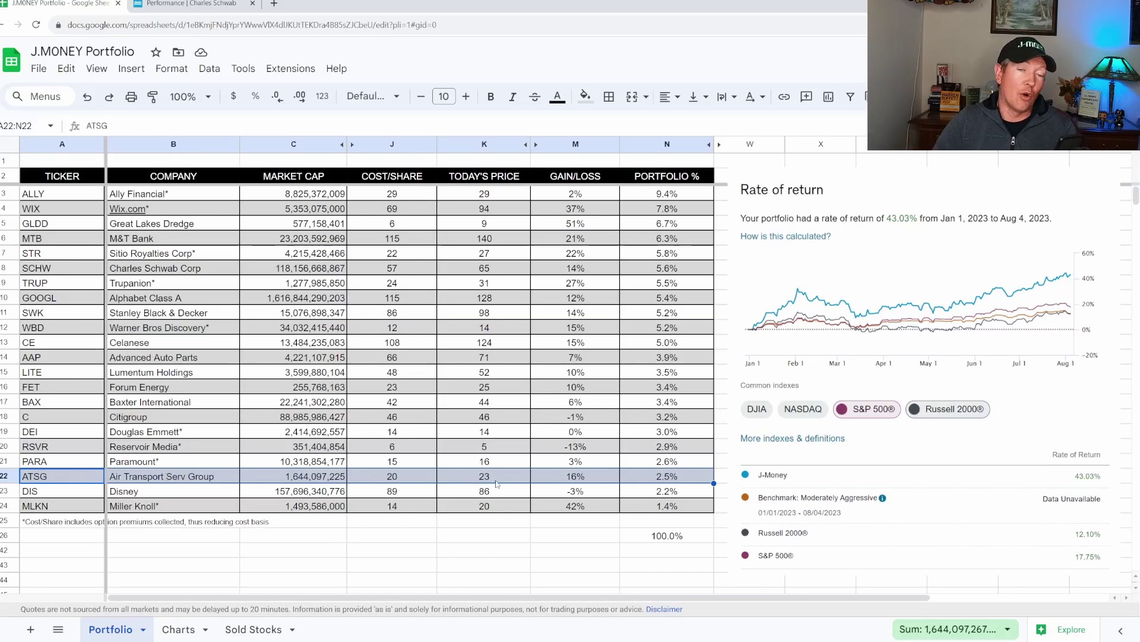
{"action": "left_click", "coordinate": [574, 479]}
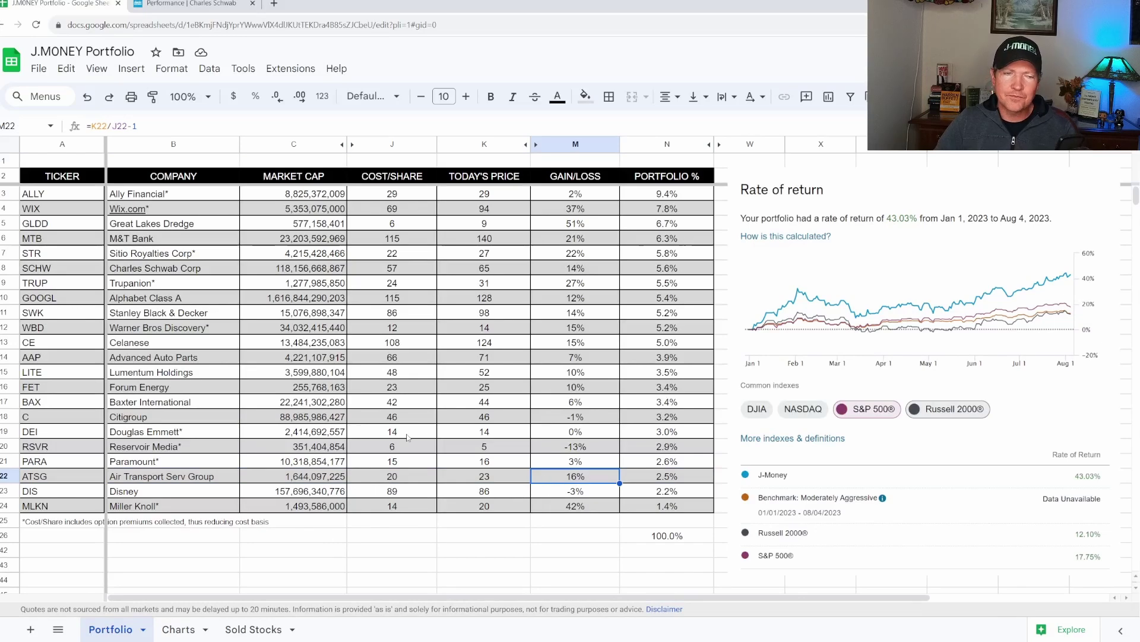
{"action": "left_click_drag", "start_coordinate": [40, 509], "coordinate": [653, 508]}
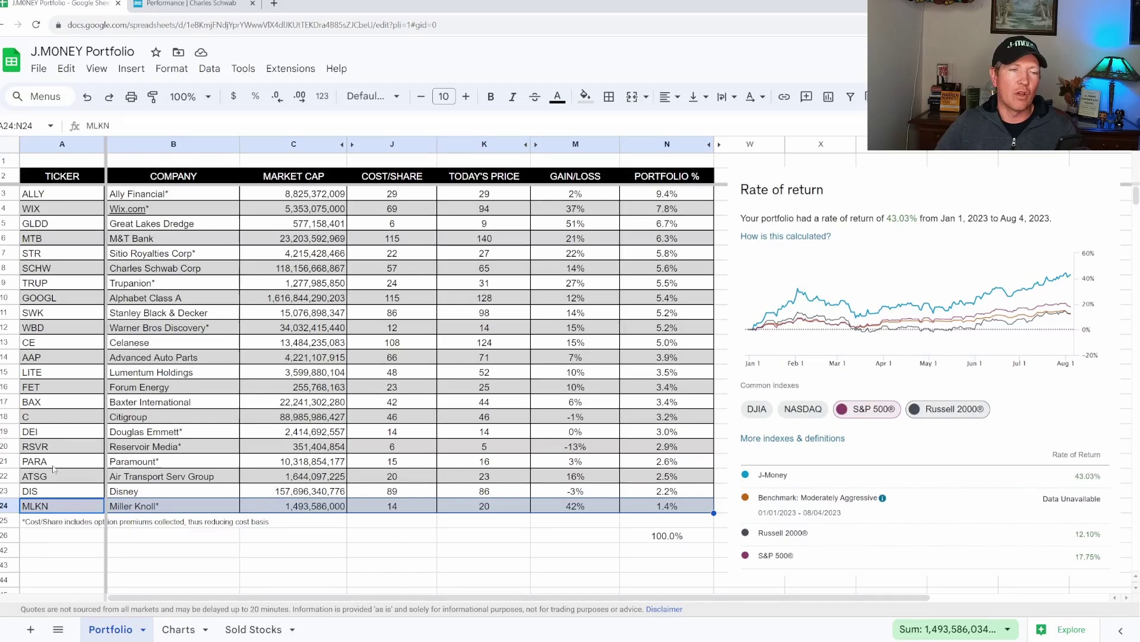
{"action": "left_click_drag", "start_coordinate": [48, 463], "coordinate": [649, 465]}
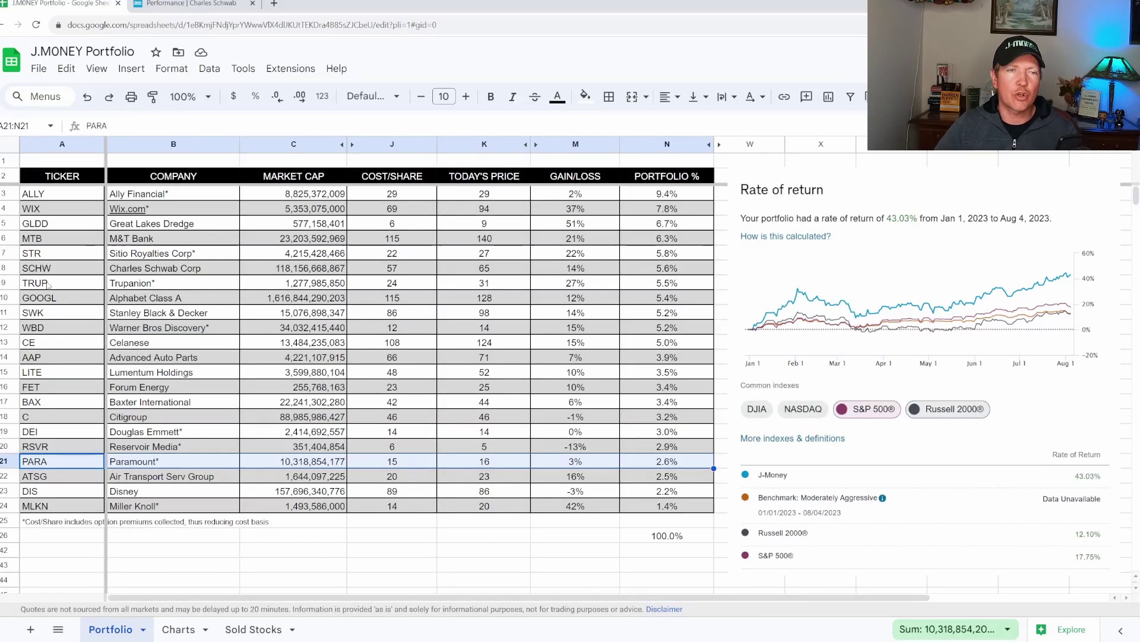
Highlight the TRUP row and inspect its live price and cost-per-share formulas
{"action": "left_click_drag", "start_coordinate": [48, 285], "coordinate": [660, 285]}
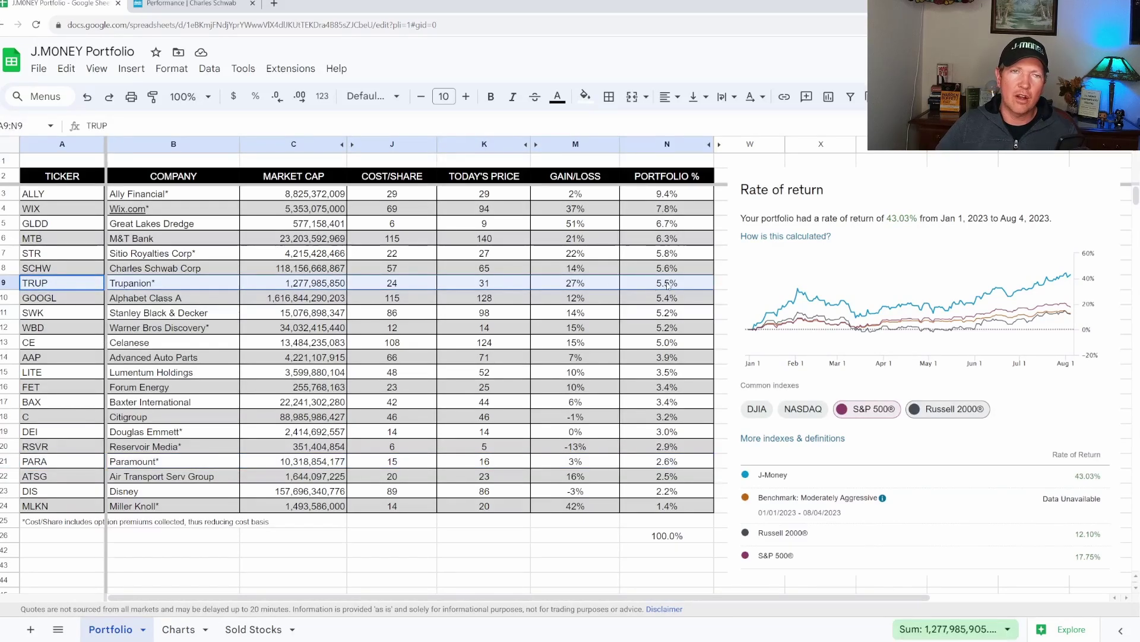
{"action": "left_click", "coordinate": [515, 285]}
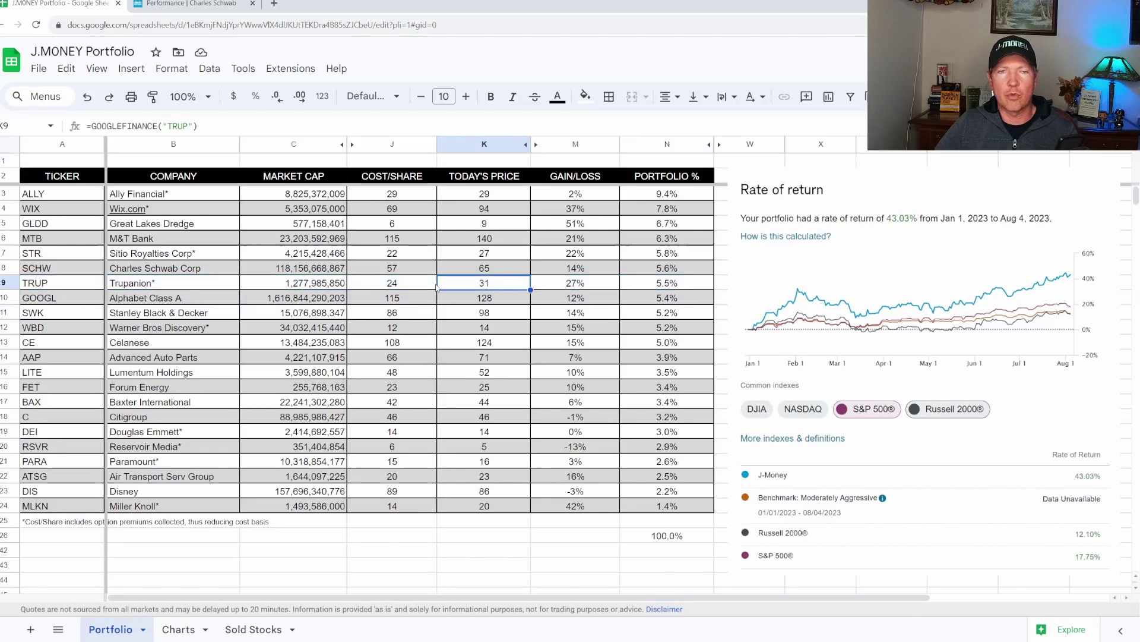
{"action": "left_click", "coordinate": [397, 288]}
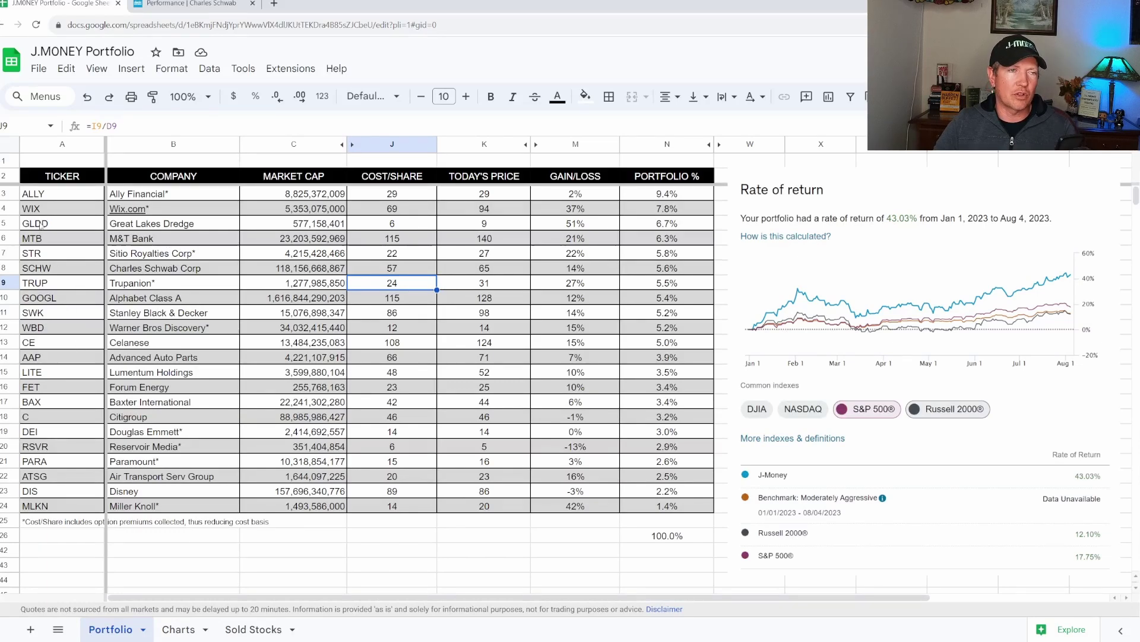
Highlight the GLDD and GOOGL rows and show GOOGL's =GOOGLEFINANCE("GOOGL") price formula in K10
{"action": "left_click_drag", "start_coordinate": [39, 225], "coordinate": [658, 227]}
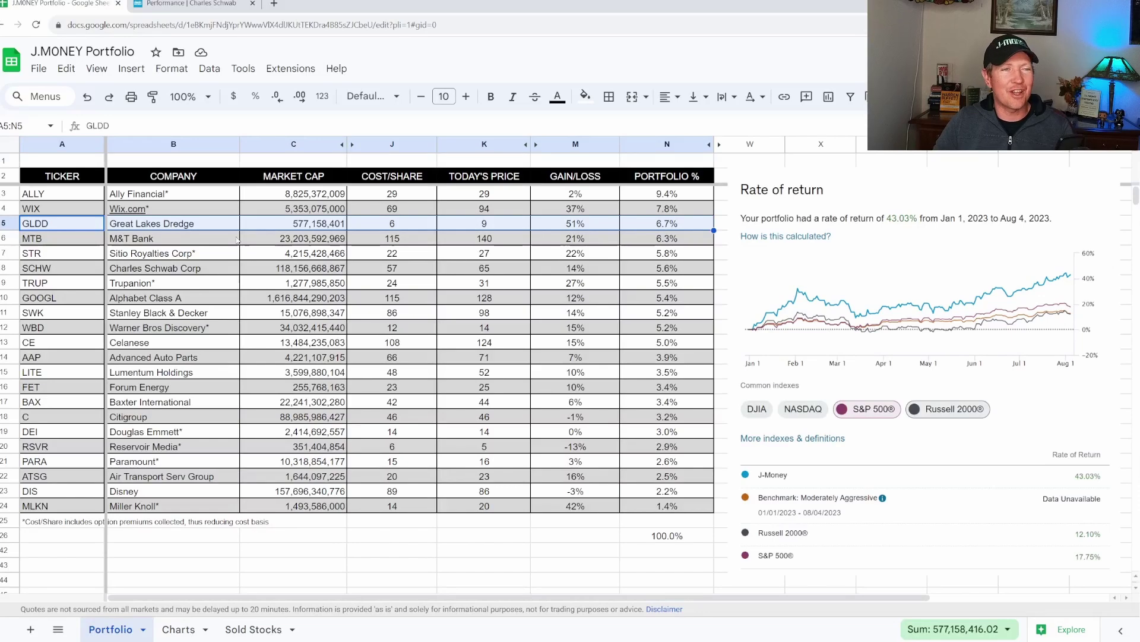
{"action": "left_click_drag", "start_coordinate": [64, 302], "coordinate": [665, 301]}
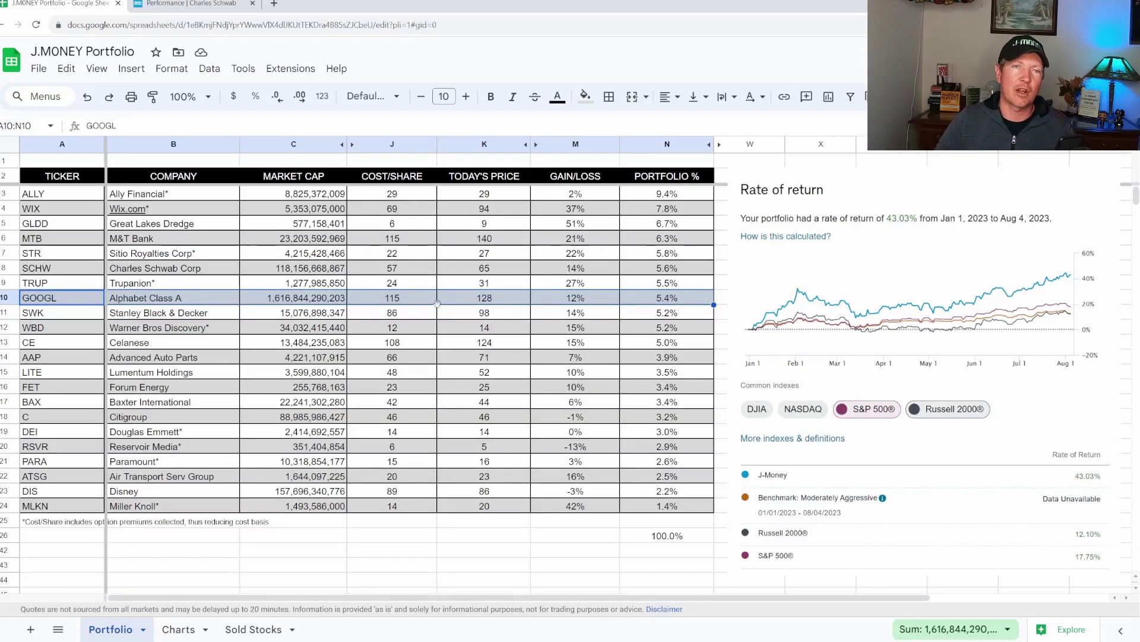
{"action": "left_click", "coordinate": [462, 299]}
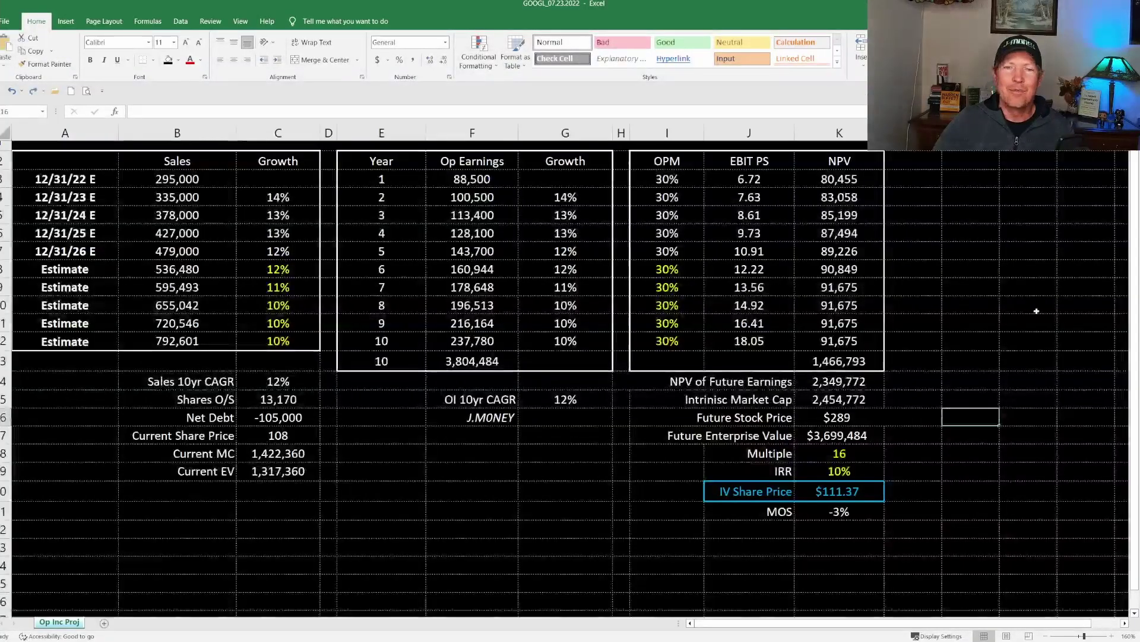
Zoom the GOOGL operating-income sheet from 160% to 180%
{"action": "left_click", "coordinate": [565, 452]}
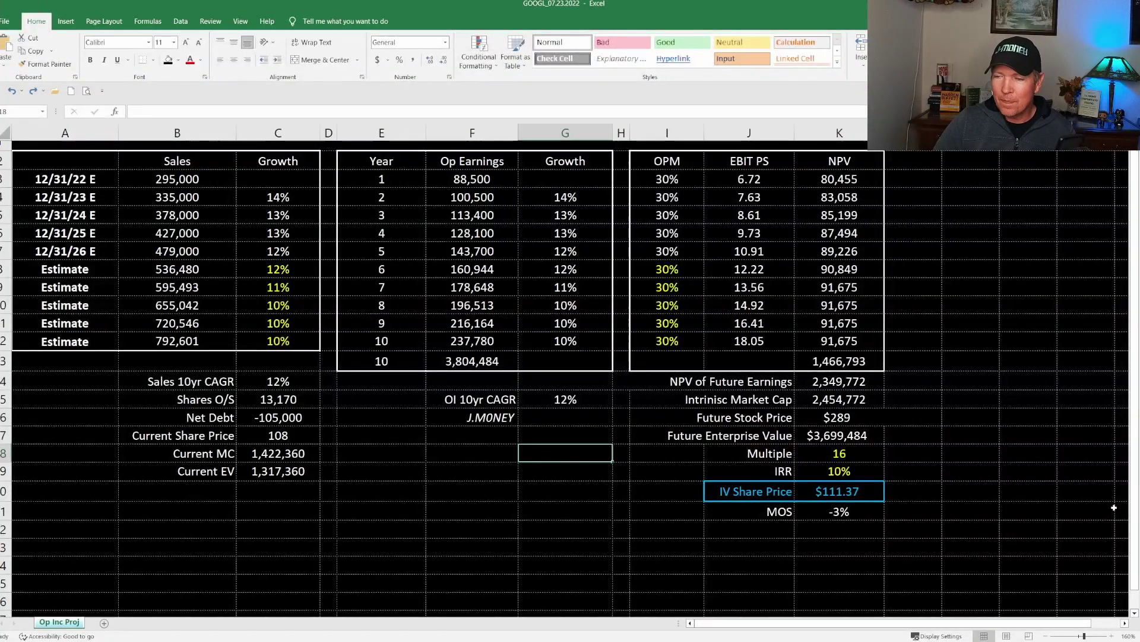
{"action": "left_click", "coordinate": [1111, 636]}
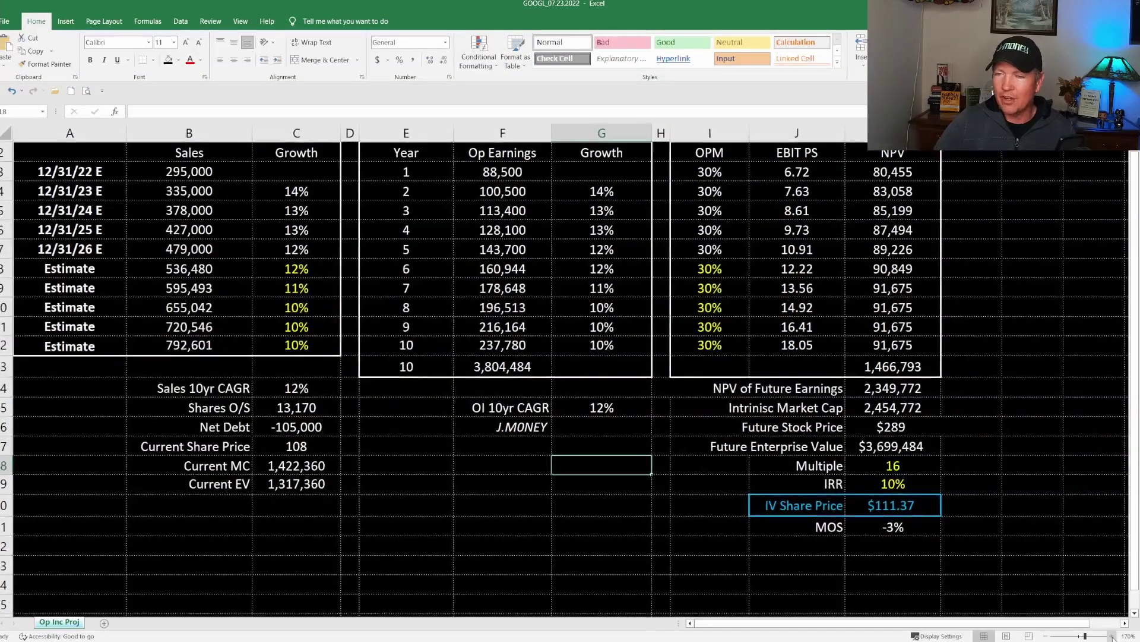
{"action": "left_click", "coordinate": [1112, 636]}
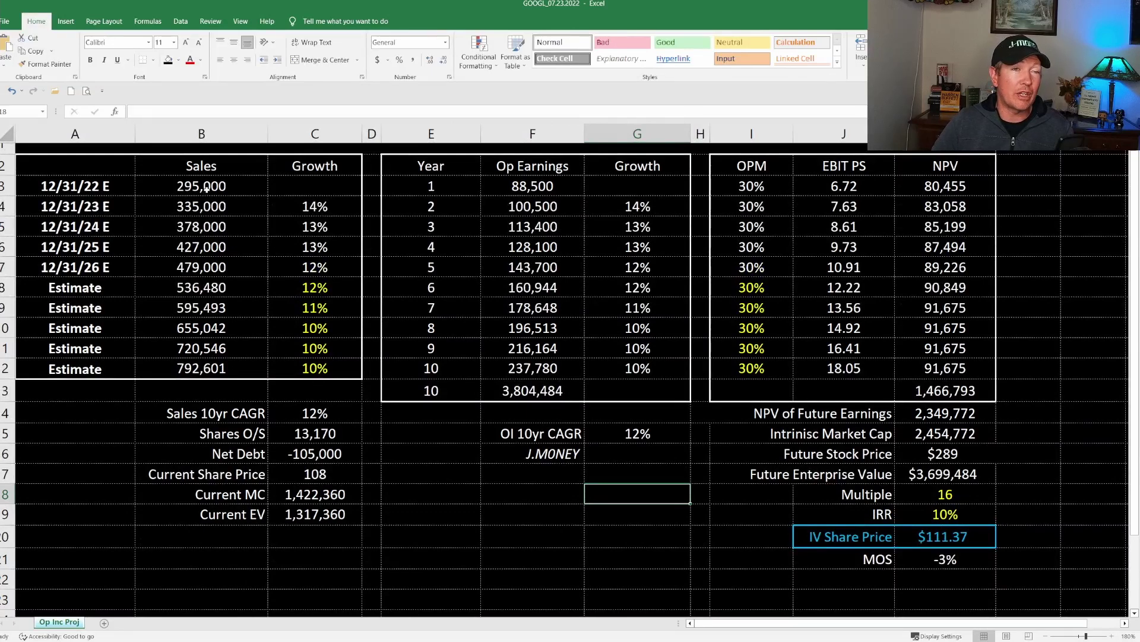
{"action": "left_click", "coordinate": [207, 190]}
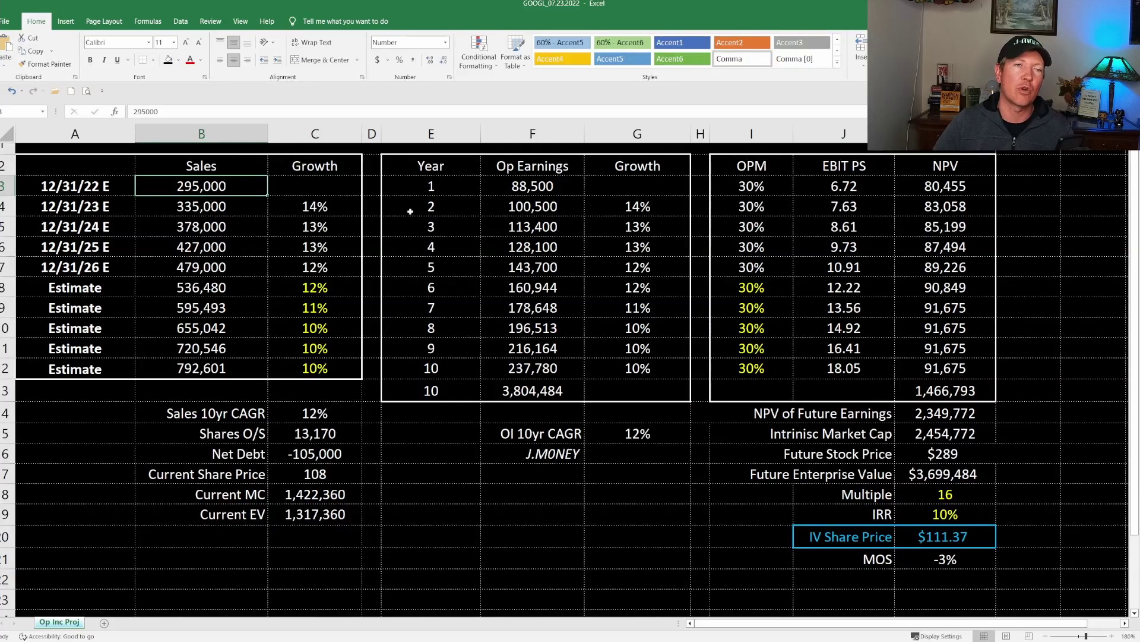
{"action": "left_click", "coordinate": [205, 206]}
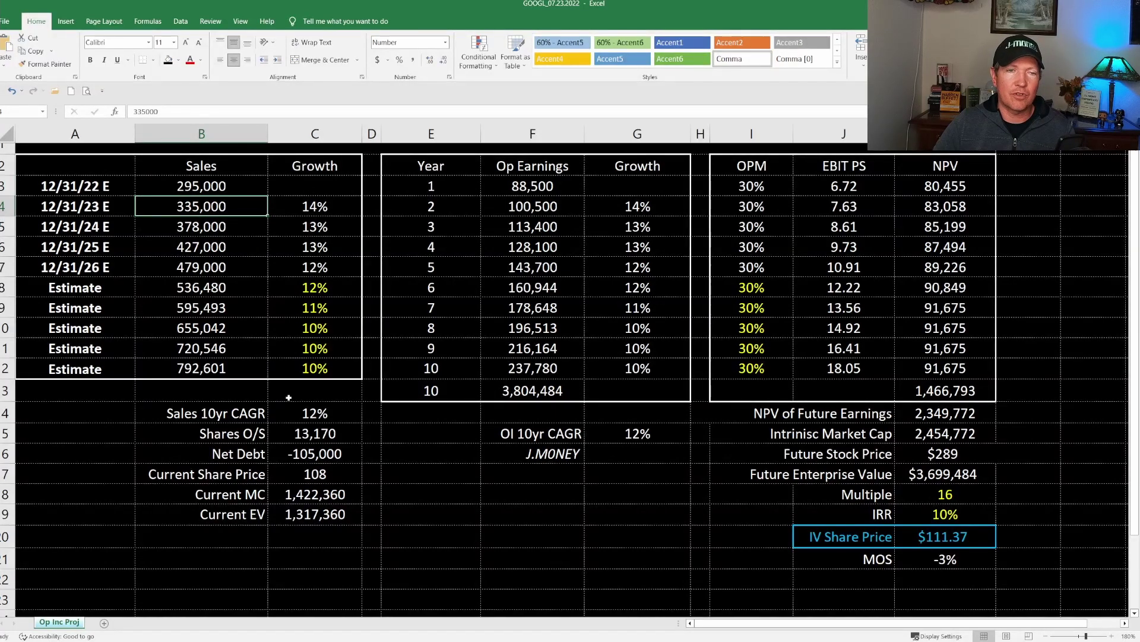
{"action": "left_click", "coordinate": [317, 413]}
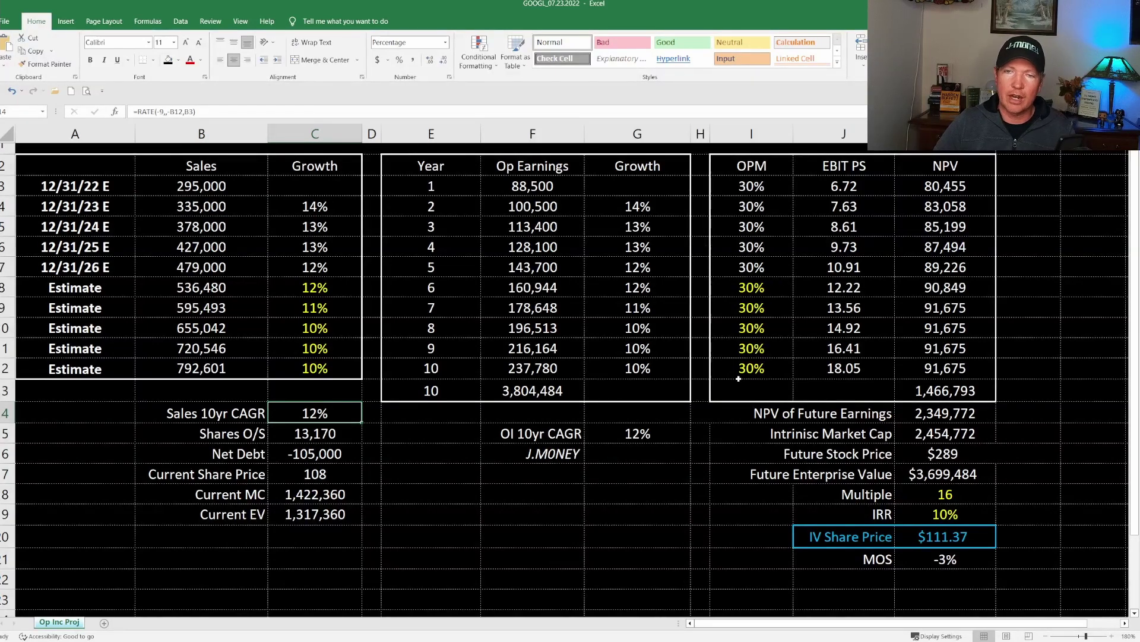
{"action": "left_click", "coordinate": [629, 431]}
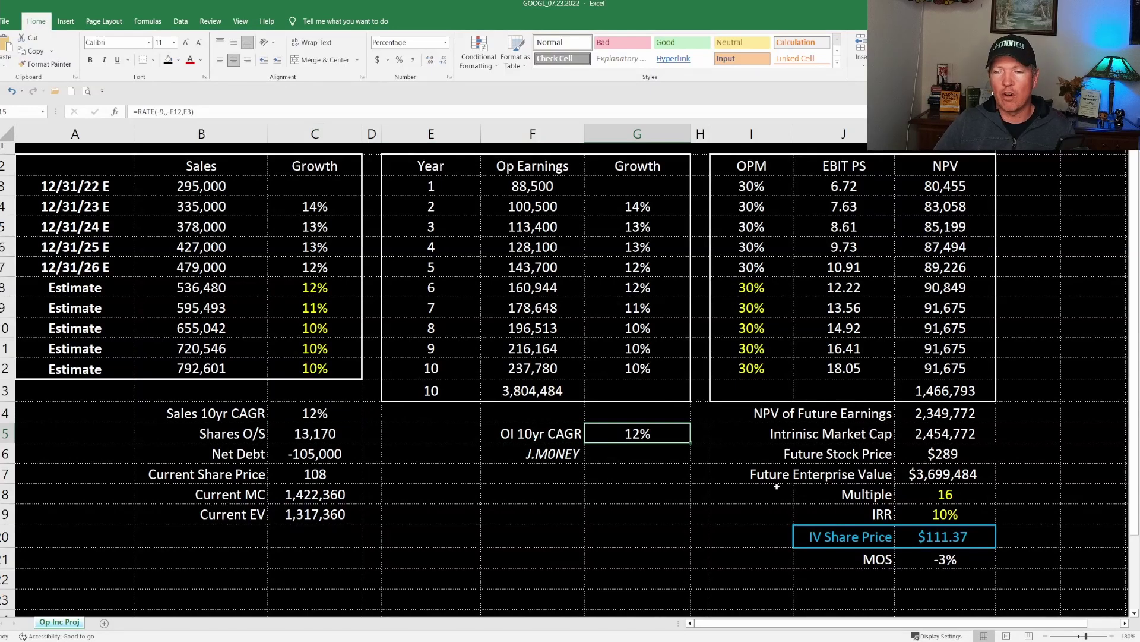
{"action": "left_click", "coordinate": [951, 536]}
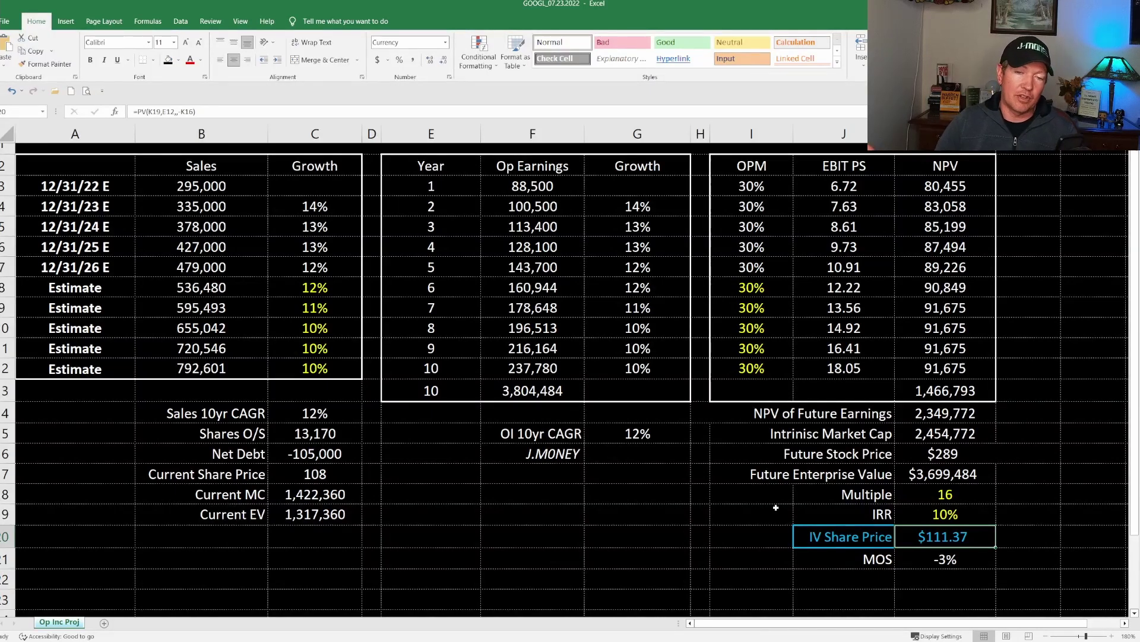
{"action": "left_click", "coordinate": [620, 476]}
{"action": "left_click", "coordinate": [931, 518]}
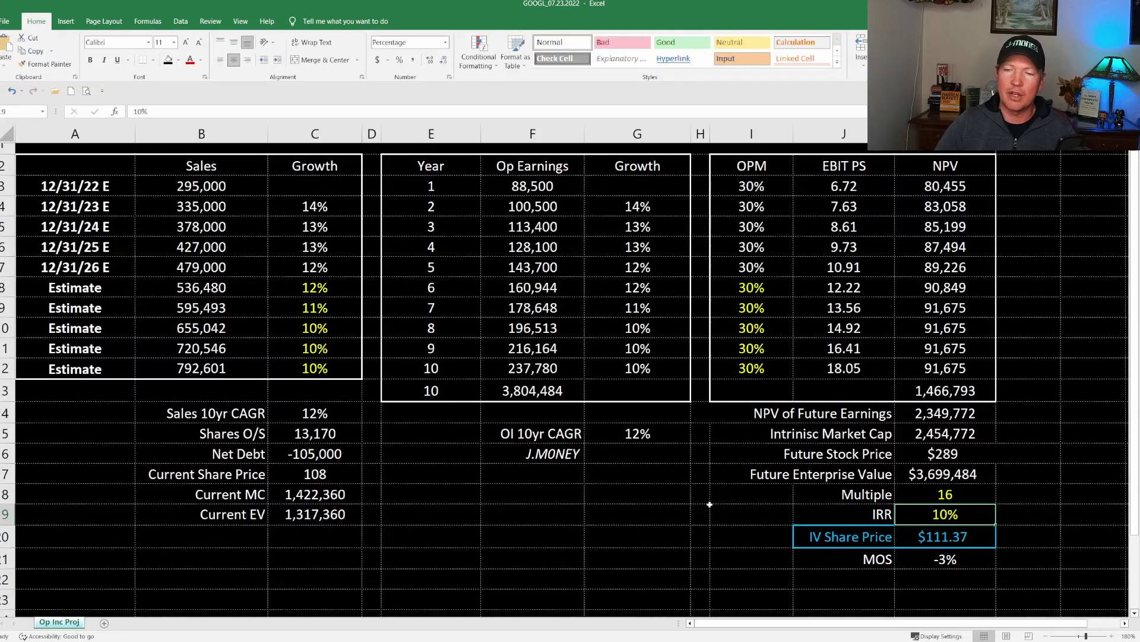
{"action": "left_click", "coordinate": [587, 515]}
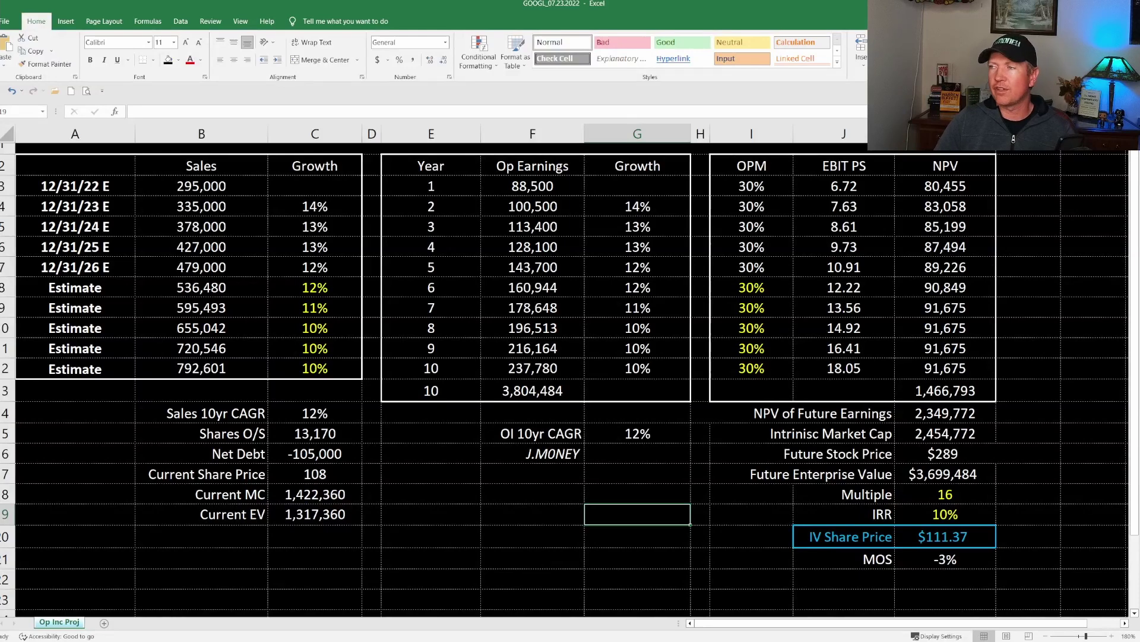
{"action": "key", "text": "alt+Tab"}
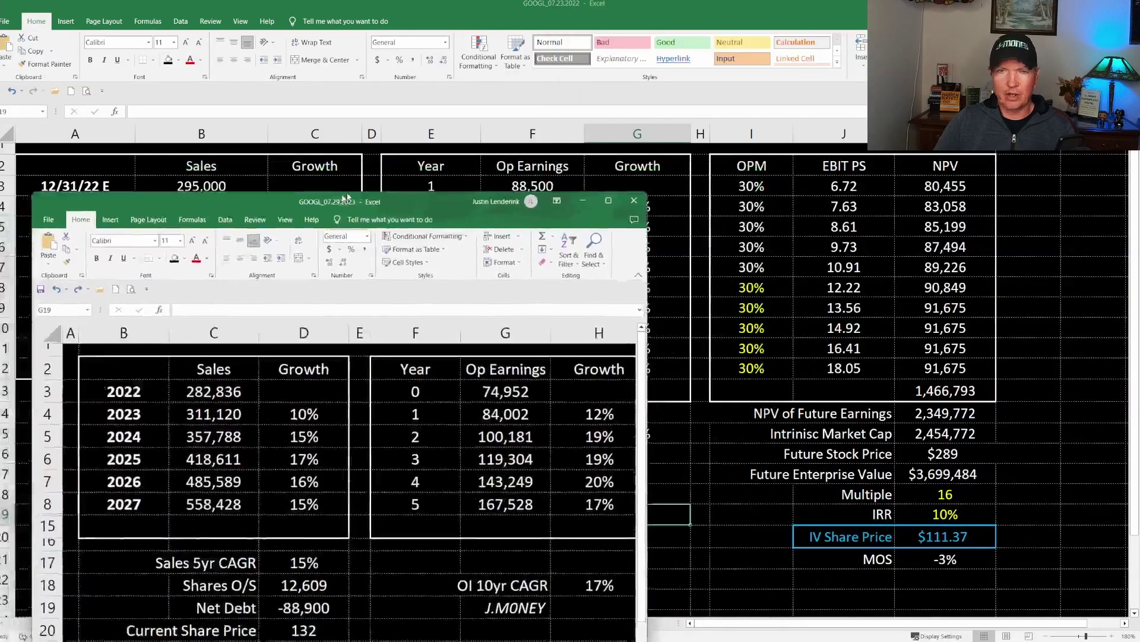
{"action": "left_click", "coordinate": [632, 193]}
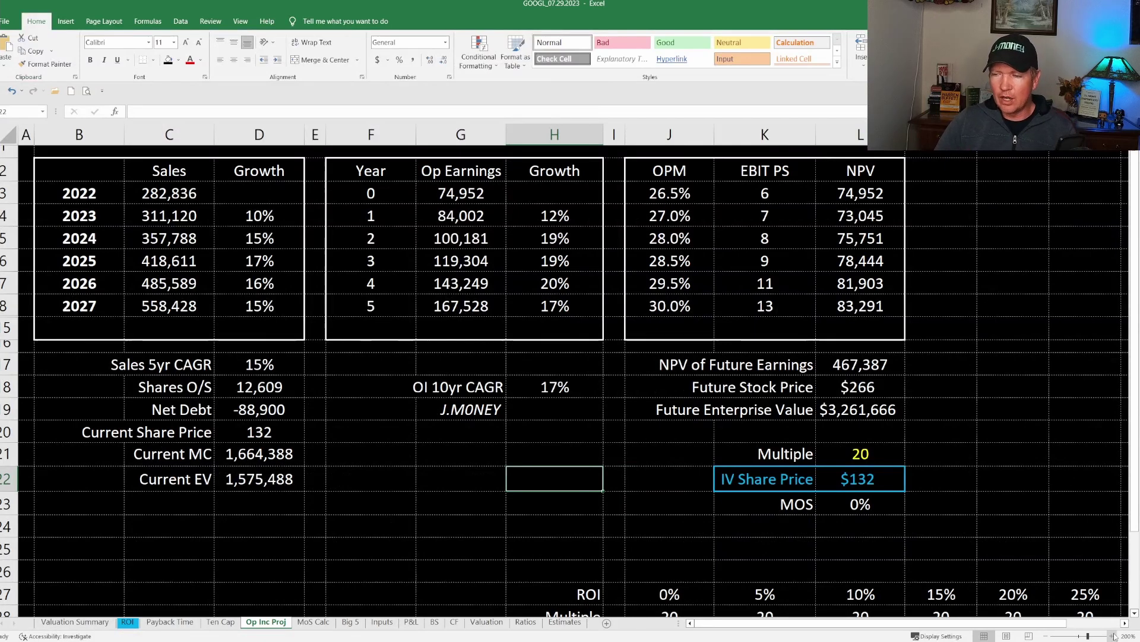
{"action": "scroll", "coordinate": [1069, 530], "scroll_direction": "up", "scroll_amount": 2}
{"action": "scroll", "coordinate": [1070, 525], "scroll_direction": "up", "scroll_amount": 1}
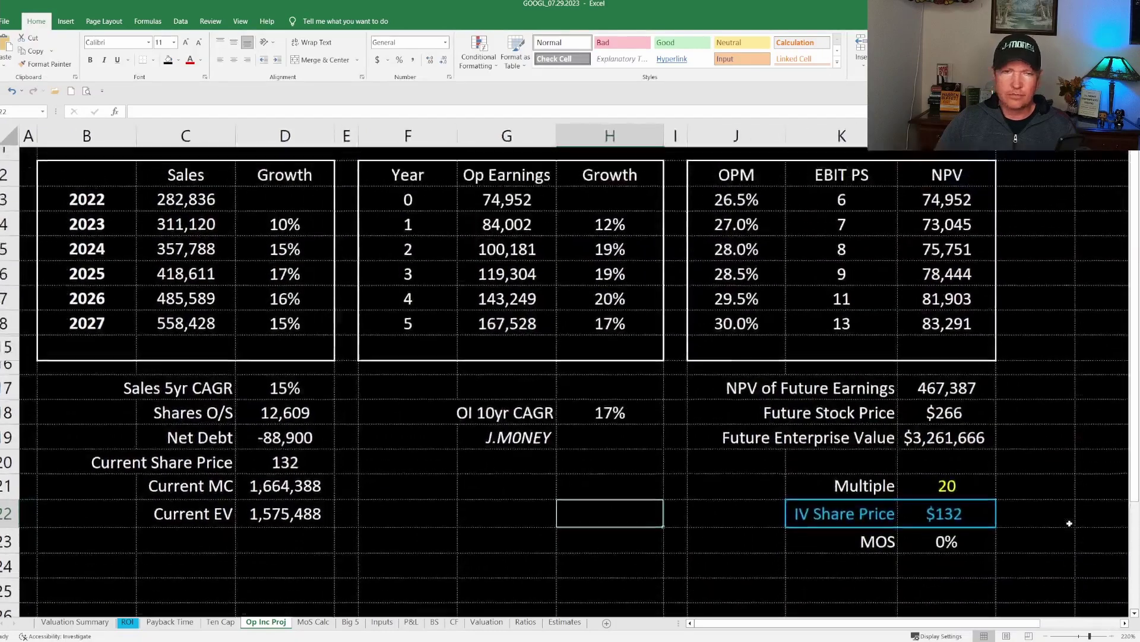
{"action": "left_click", "coordinate": [281, 388]}
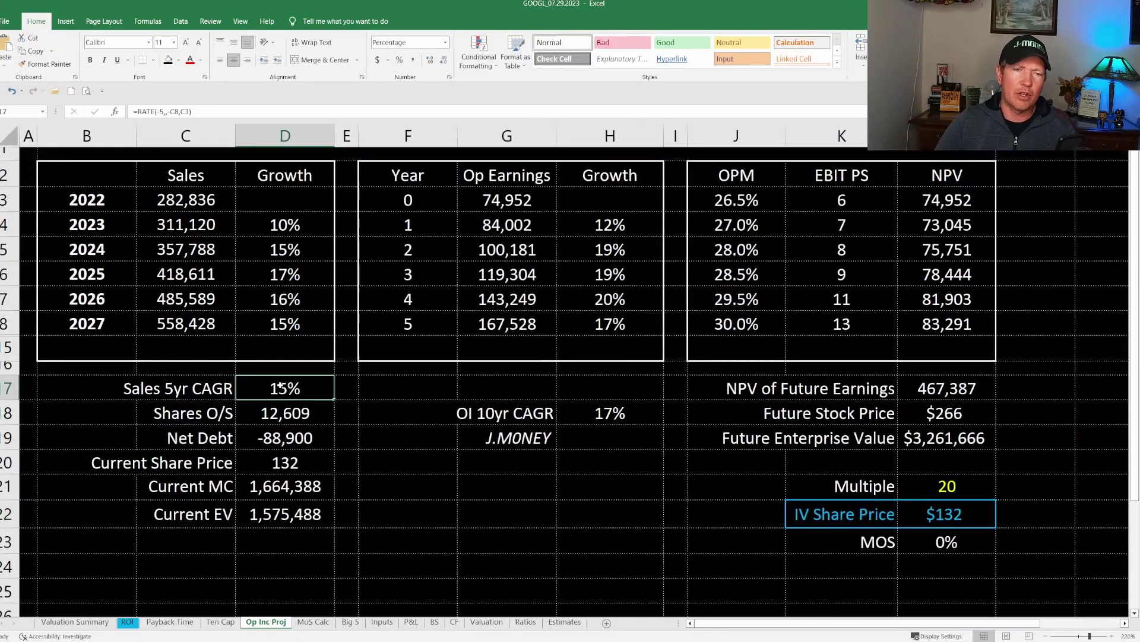
{"action": "left_click", "coordinate": [607, 413]}
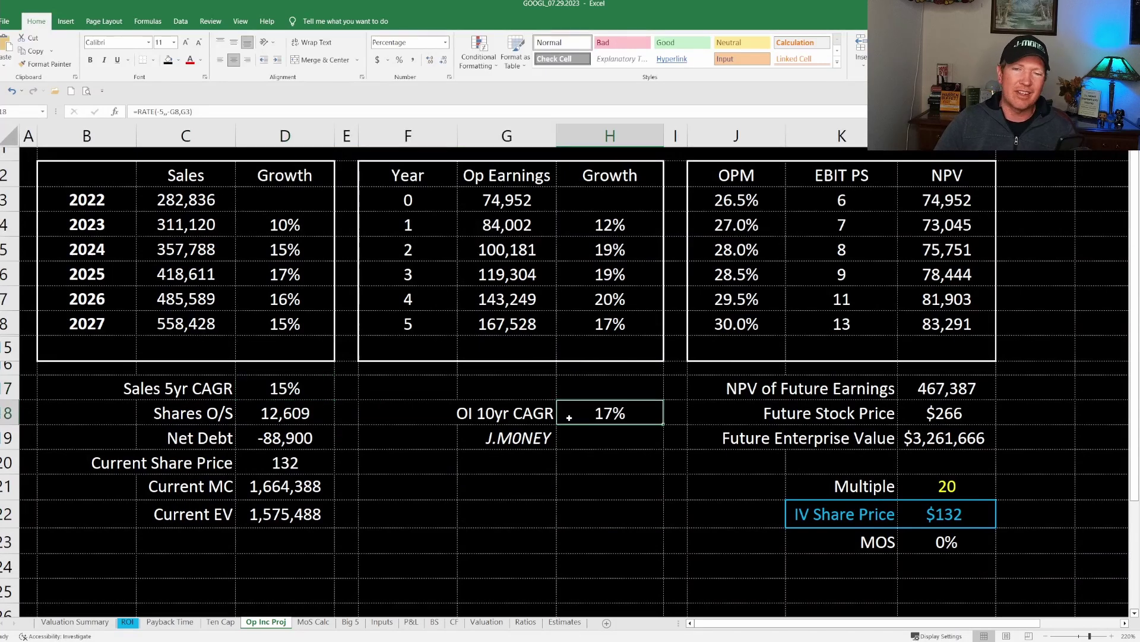
{"action": "left_click", "coordinate": [943, 484]}
{"action": "left_click", "coordinate": [938, 516]}
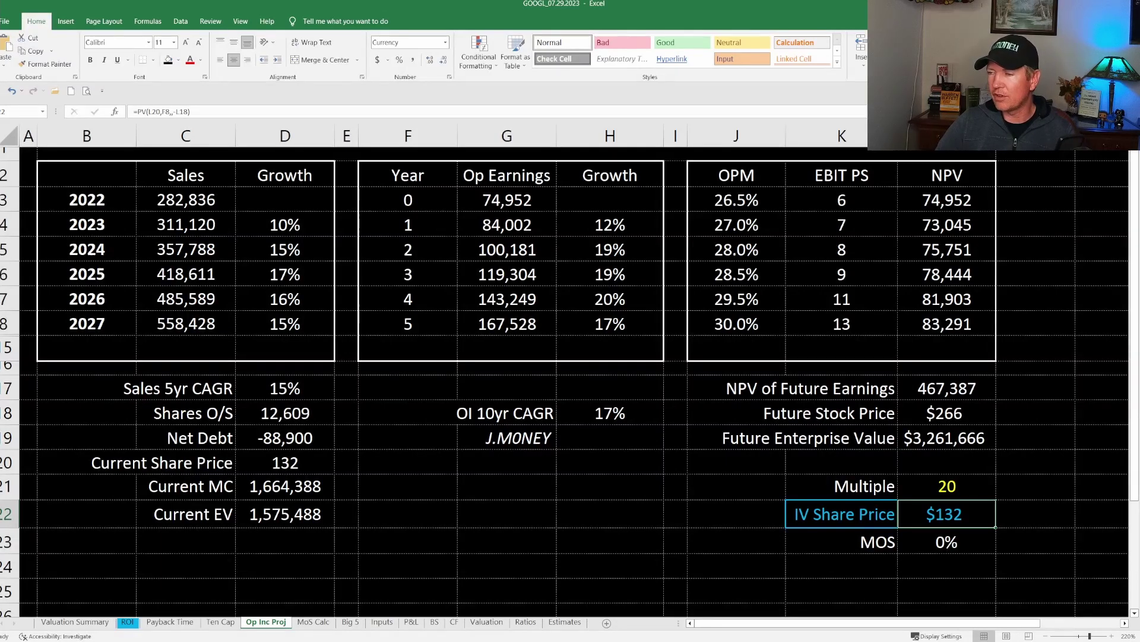
Switch to the J.MONEY Portfolio sheet and show WIX's =K4/J4-1 gain formula (37%)
{"action": "key", "text": "alt+Tab"}
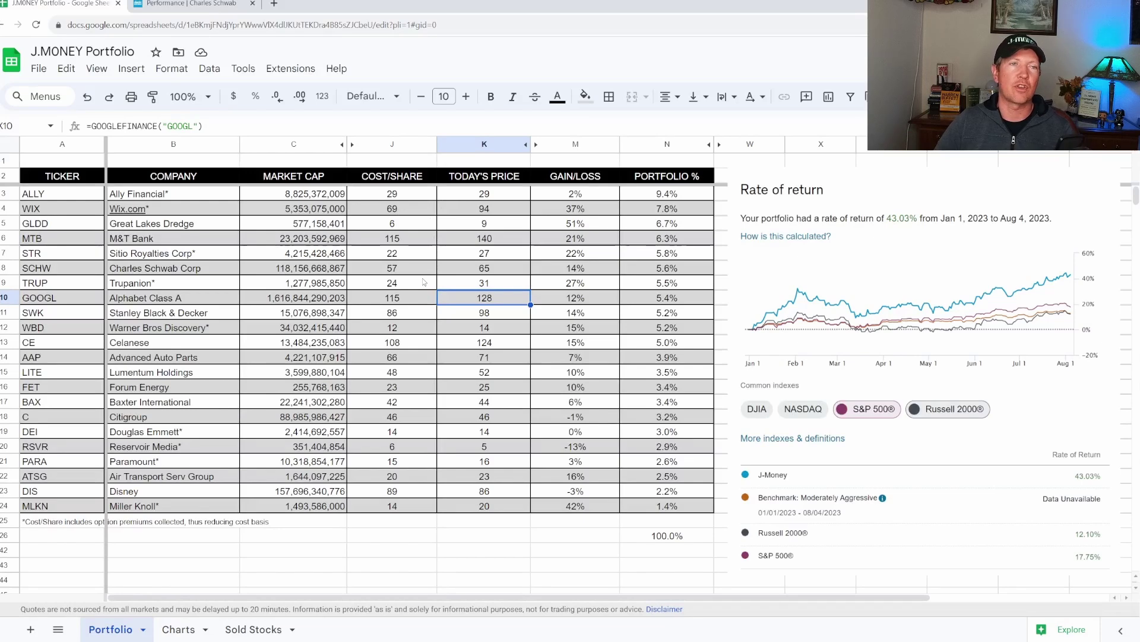
{"action": "left_click", "coordinate": [43, 213]}
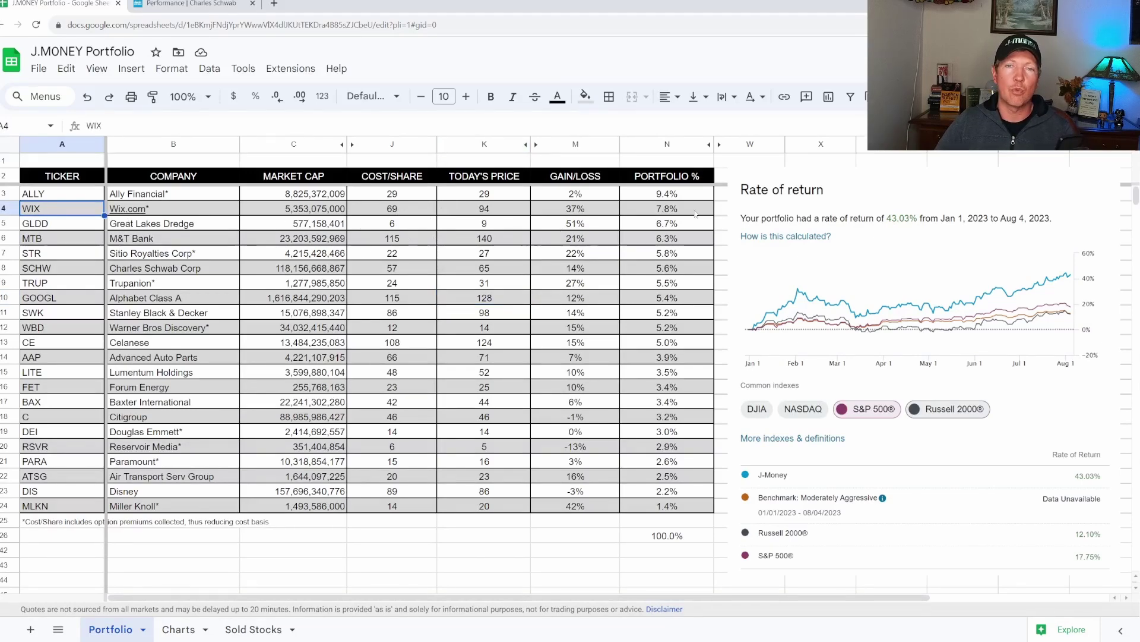
{"action": "left_click", "coordinate": [562, 211]}
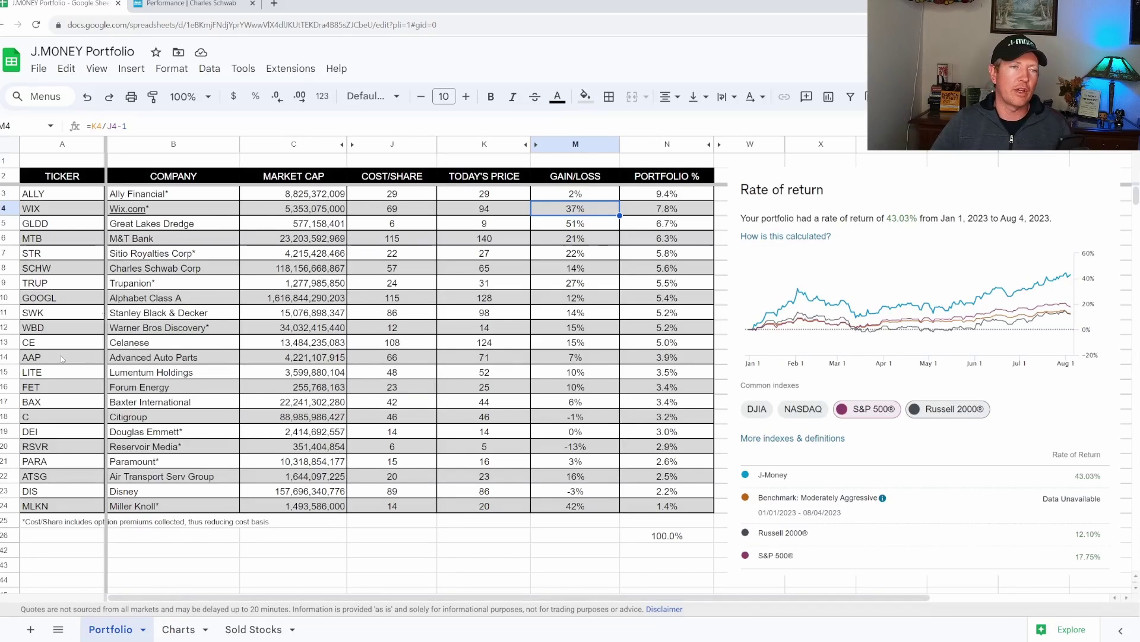
{"action": "left_click_drag", "start_coordinate": [34, 360], "coordinate": [645, 360]}
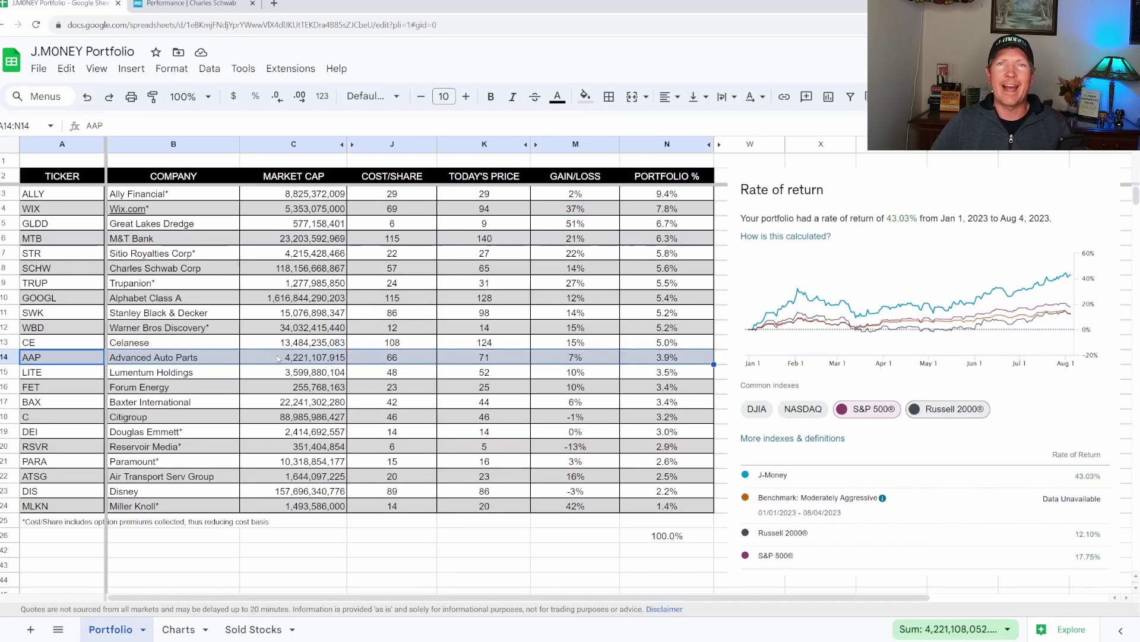
{"action": "left_click", "coordinate": [174, 358]}
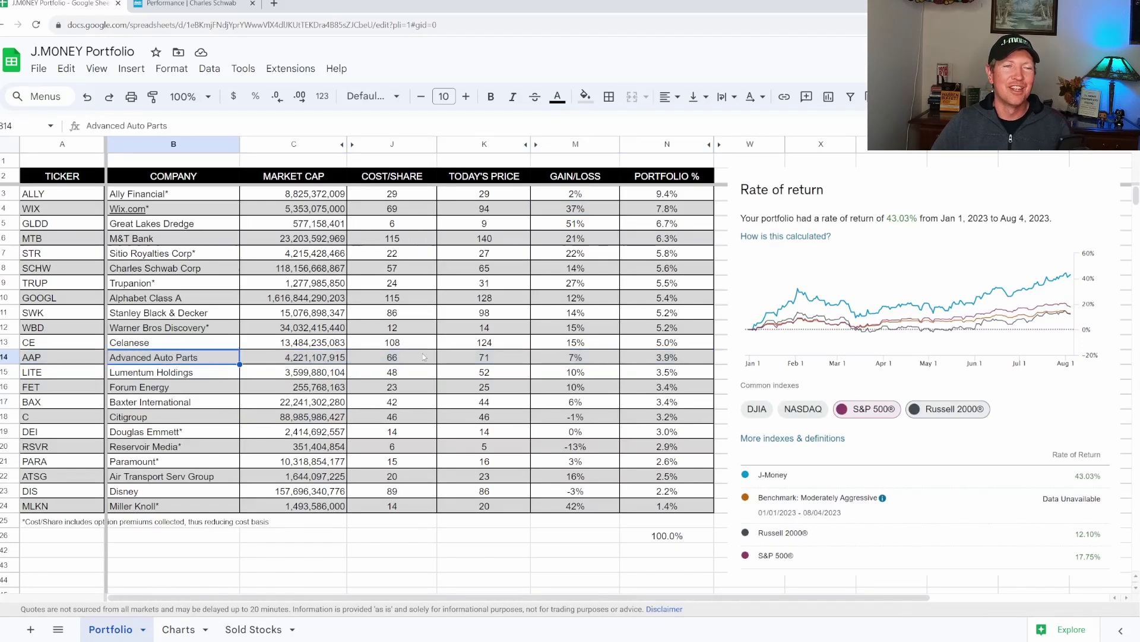
{"action": "left_click", "coordinate": [62, 358]}
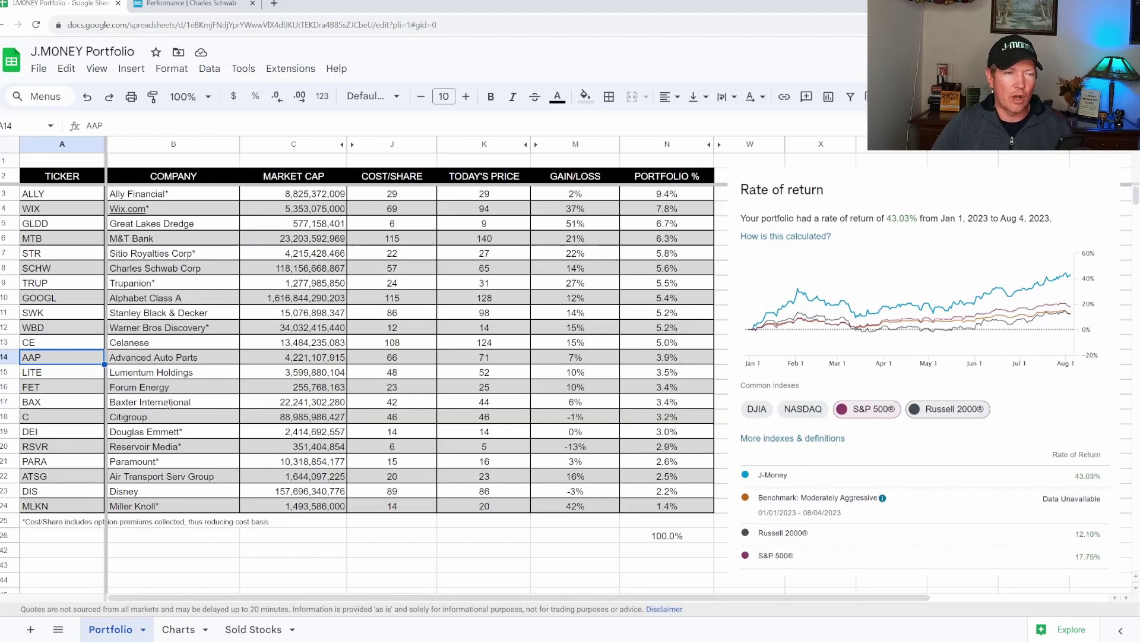
{"action": "left_click_drag", "start_coordinate": [59, 313], "coordinate": [635, 323]}
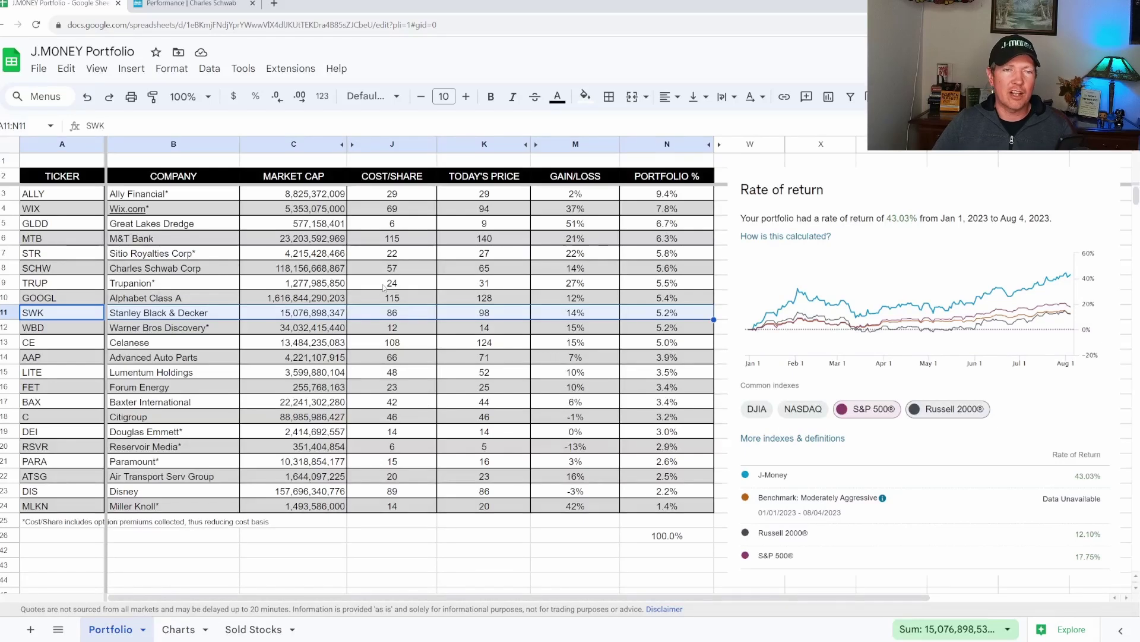
{"action": "left_click", "coordinate": [419, 315]}
{"action": "left_click", "coordinate": [485, 317]}
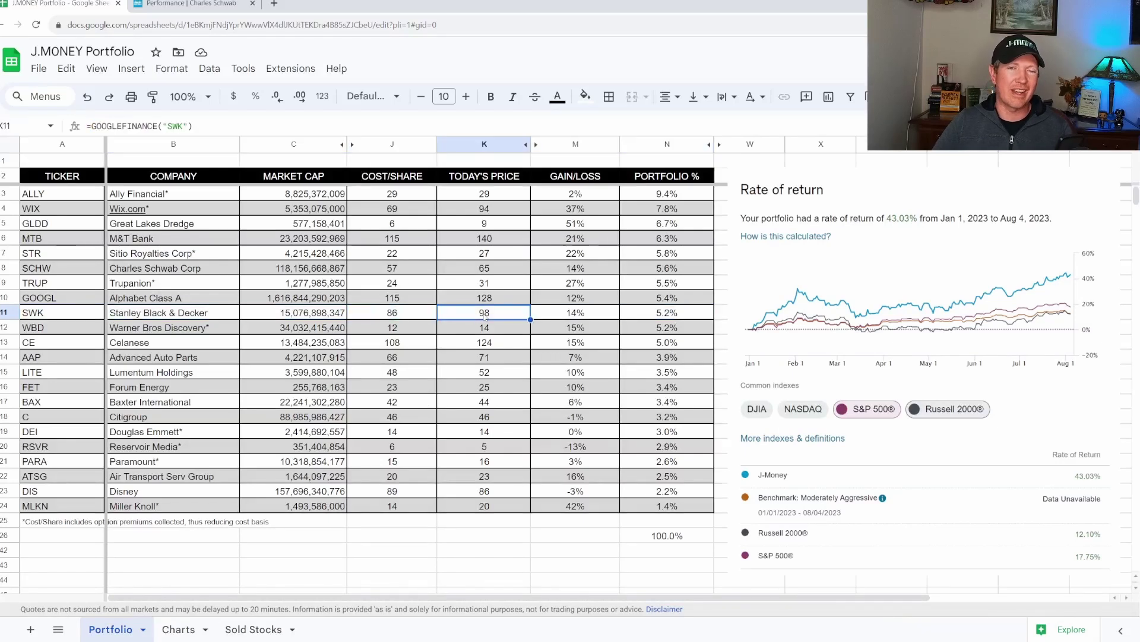
{"action": "left_click", "coordinate": [588, 314]}
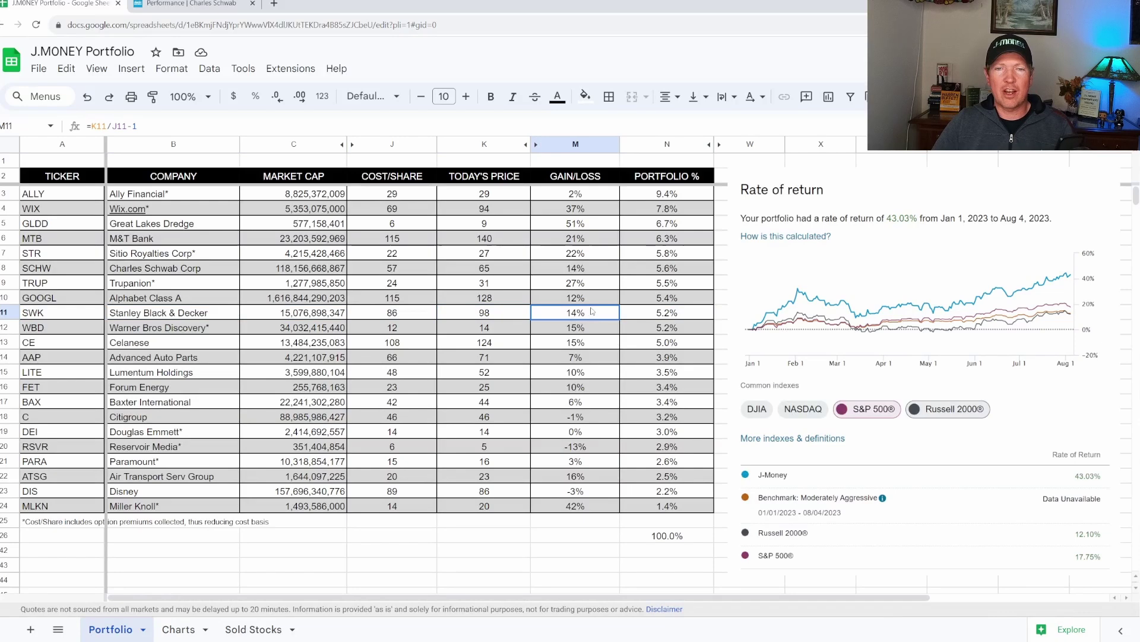